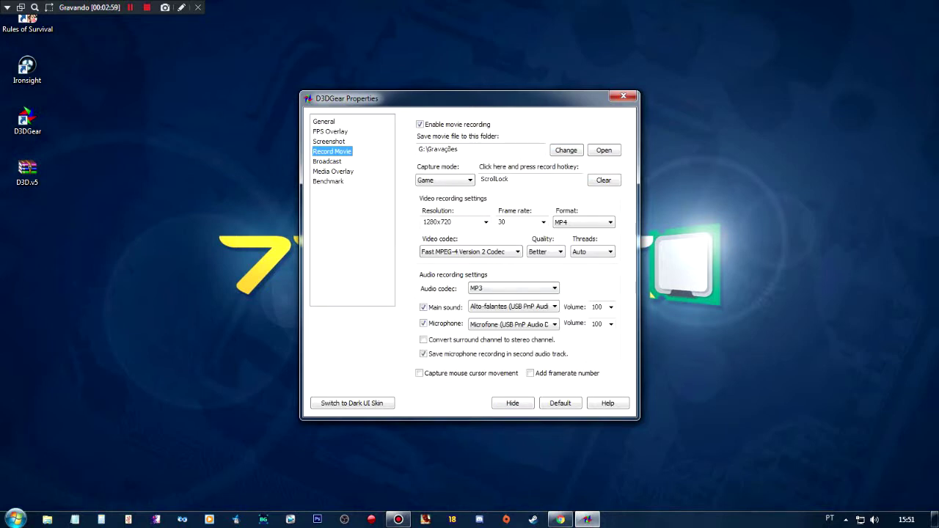
Switch movie recording off and on again, and check the save folder and capture mode choices.
left_click(419, 124)
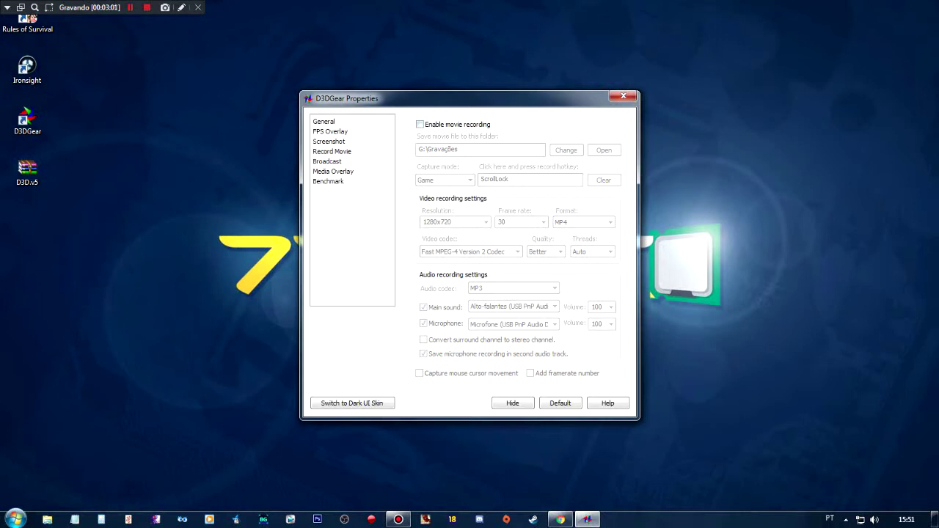
left_click(419, 124)
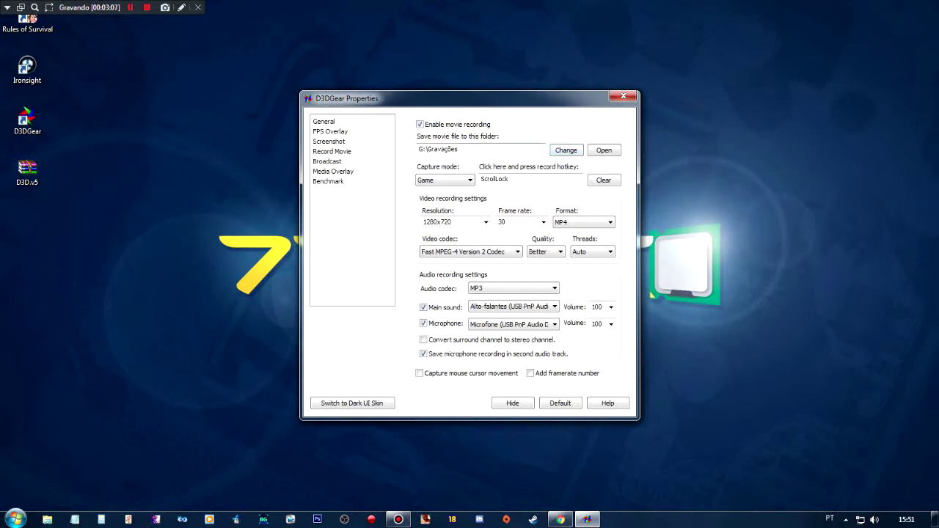
left_click(566, 150)
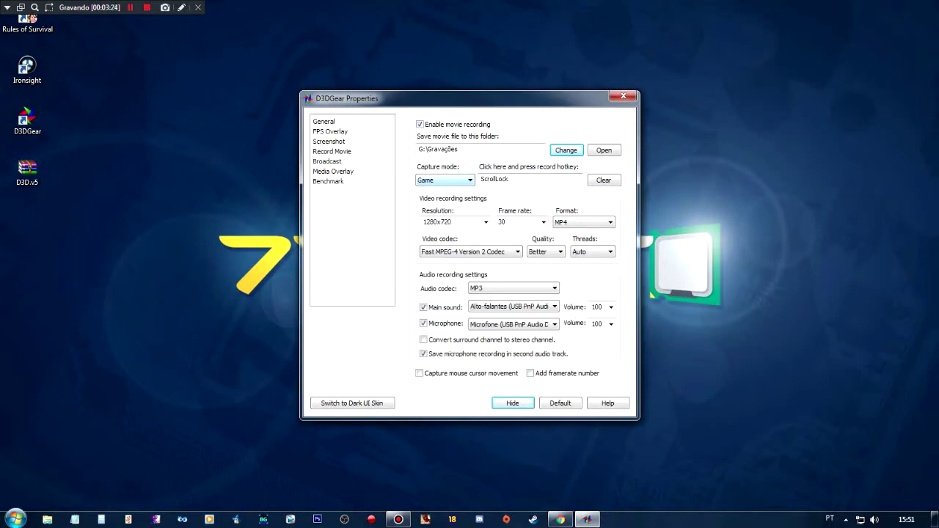
left_click(444, 180)
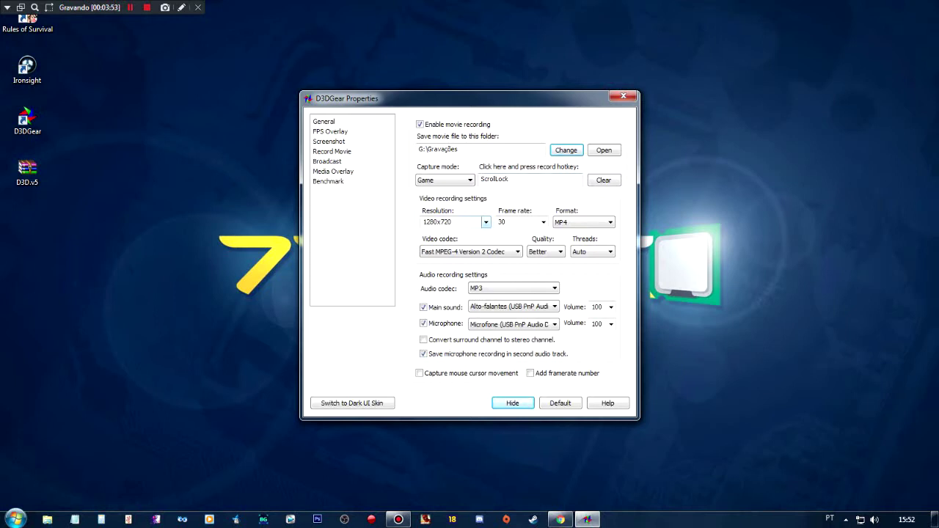
Set the recording resolution to 1280x720 and the frame rate to 30.
left_click(486, 222)
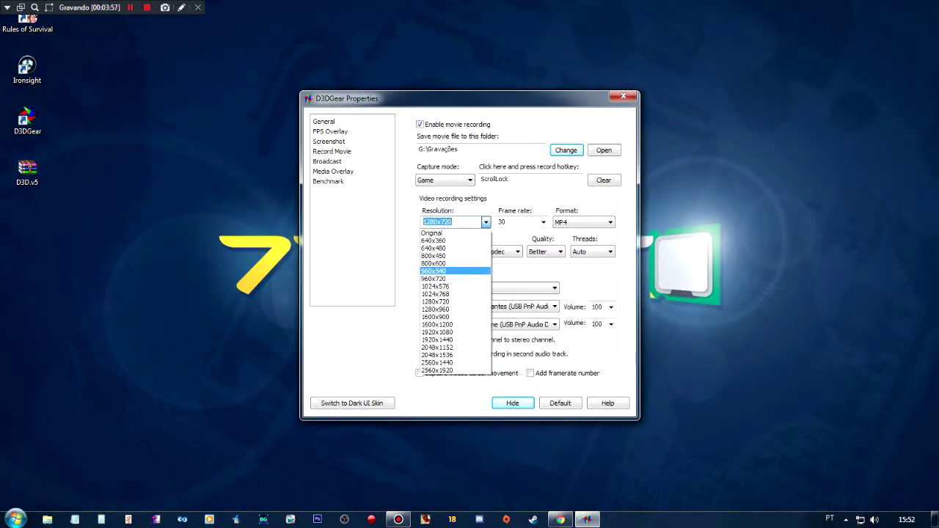
left_click(433, 233)
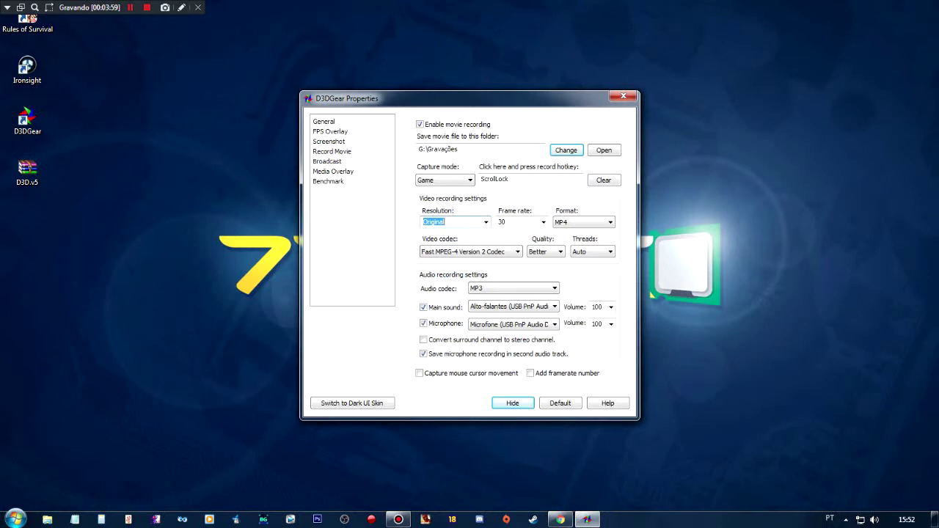
left_click(485, 222)
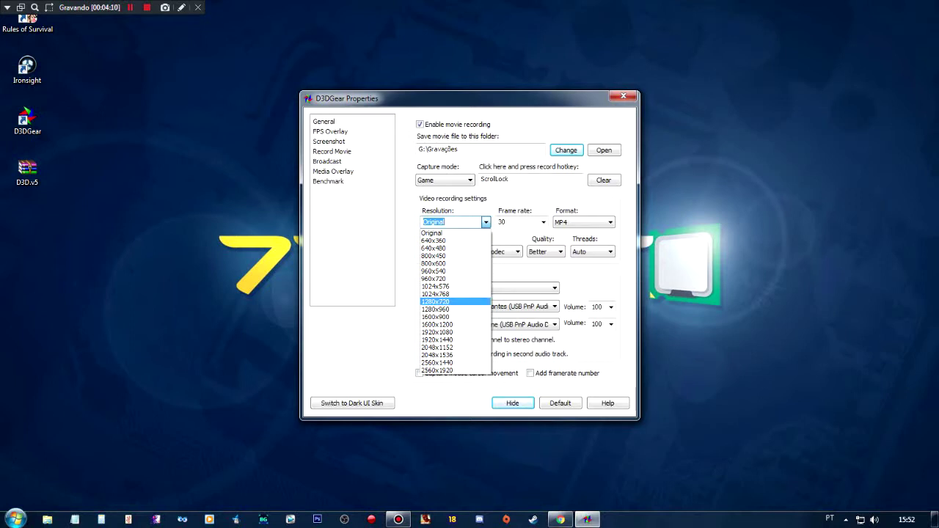
left_click(436, 301)
left_click(486, 222)
left_click(435, 328)
left_click(486, 221)
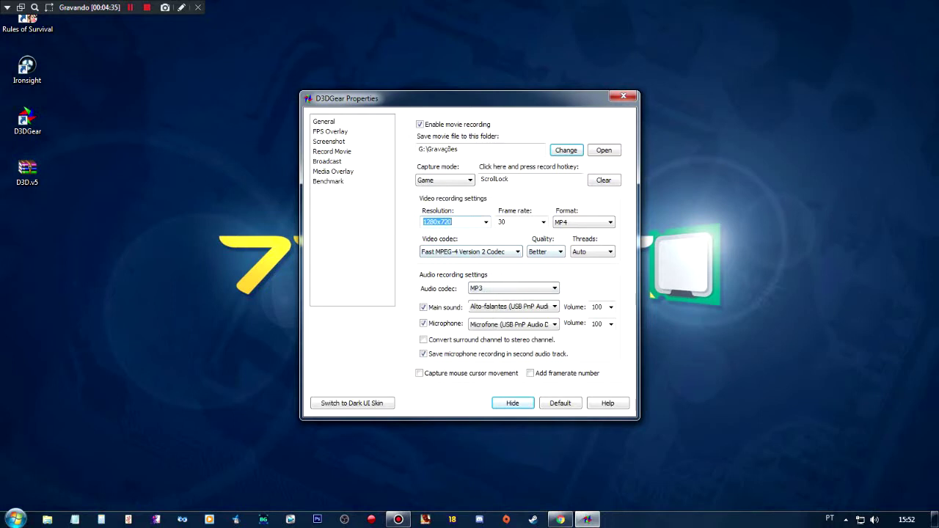
left_click(543, 222)
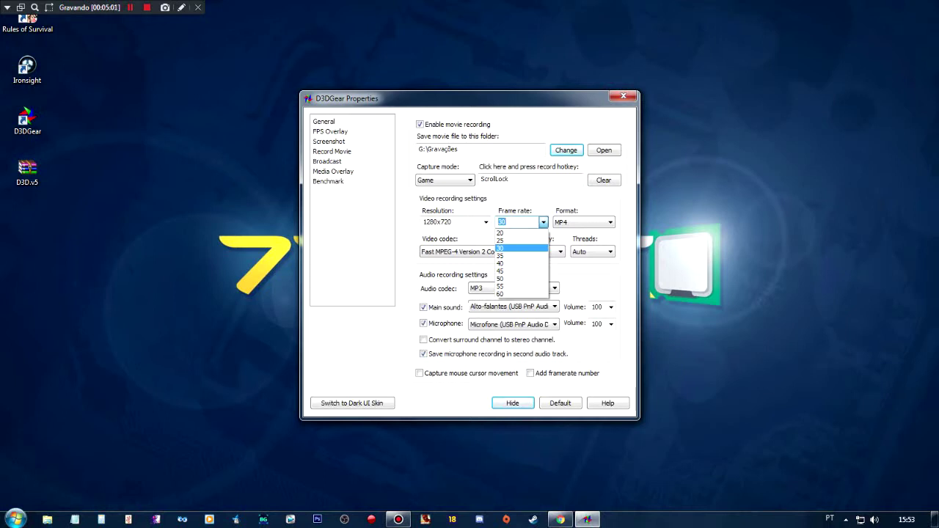
left_click(513, 248)
Go through the recording format options and choose MP4.
left_click(583, 221)
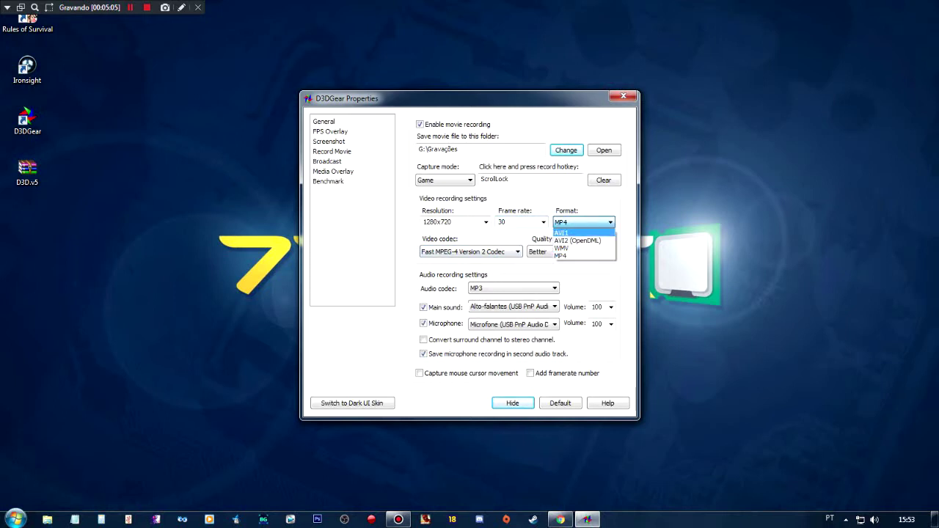
key("Down")
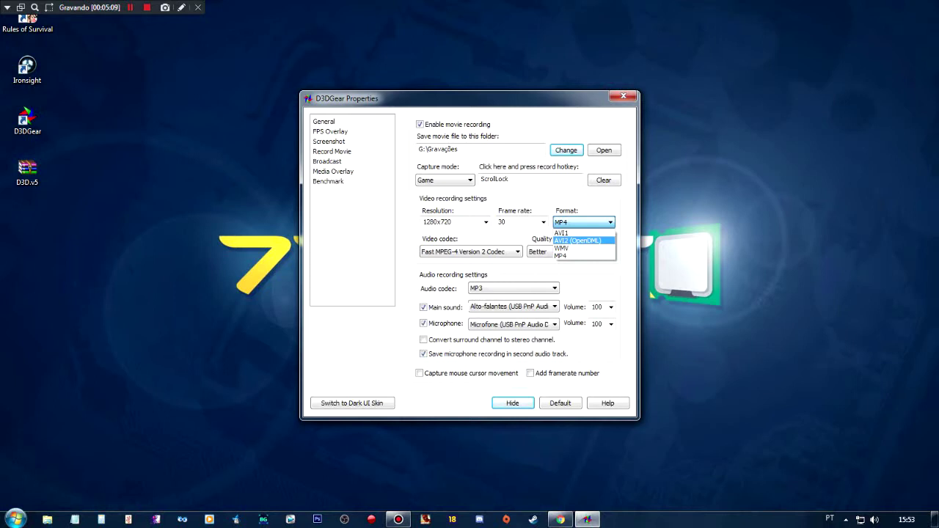
key("Down")
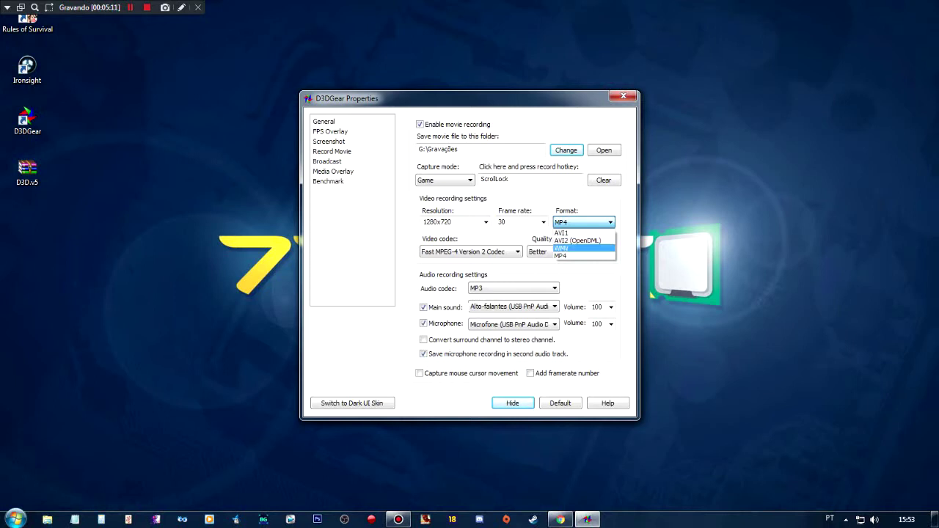
key("Down")
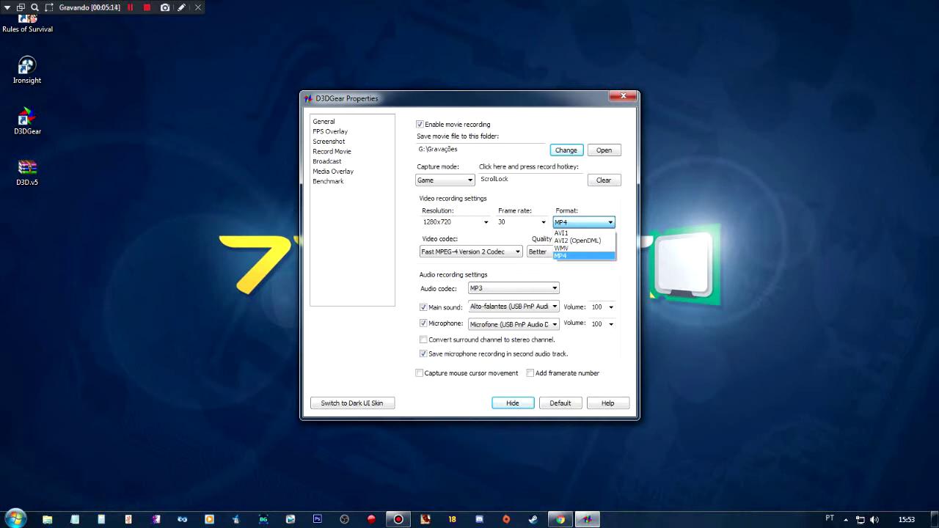
key("Up")
key("Up")
key("Up")
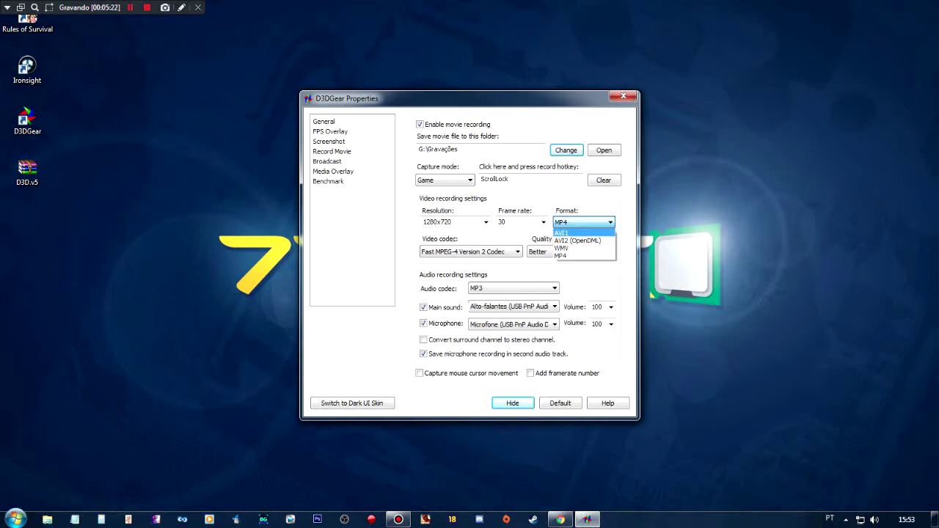
key("Down")
key("Down")
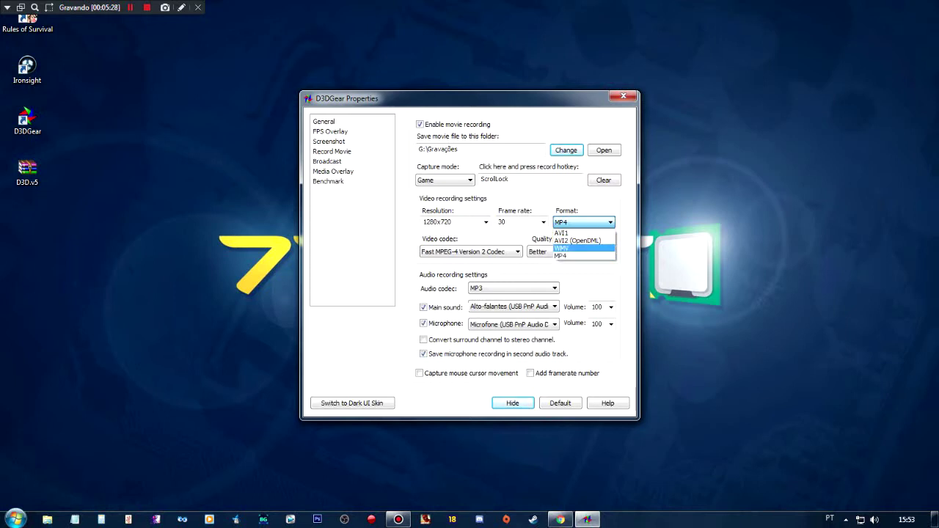
key("Down")
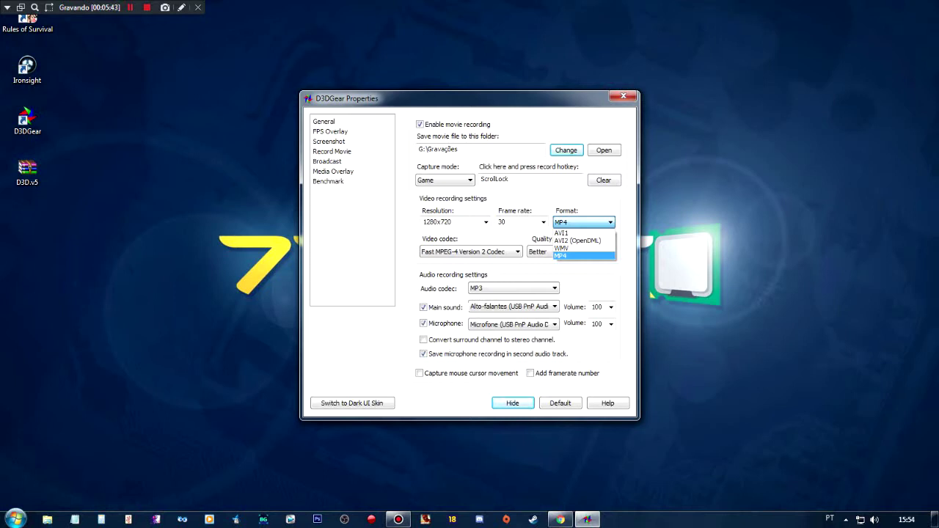
left_click(583, 256)
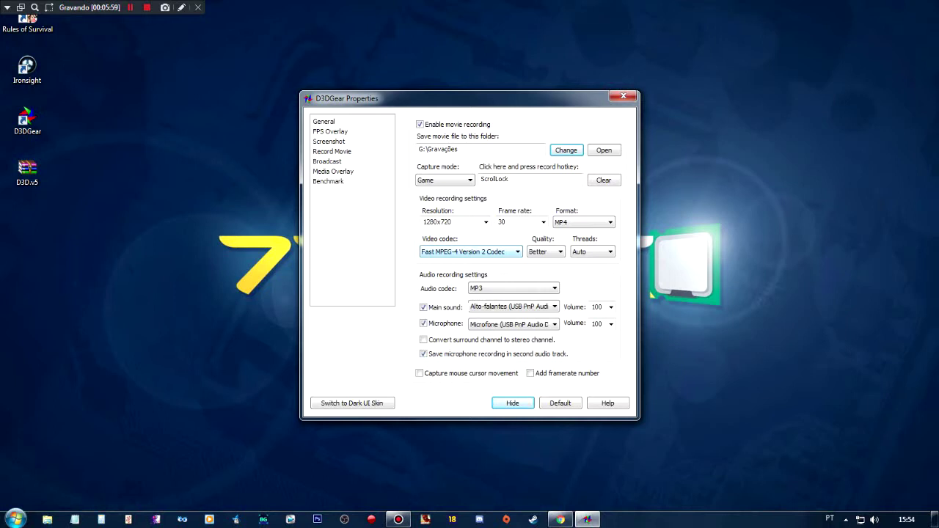
Examine the available video codecs, including the Fast MPEG-4, Windows Media Video 9 and hardware H.264 options.
left_click(471, 251)
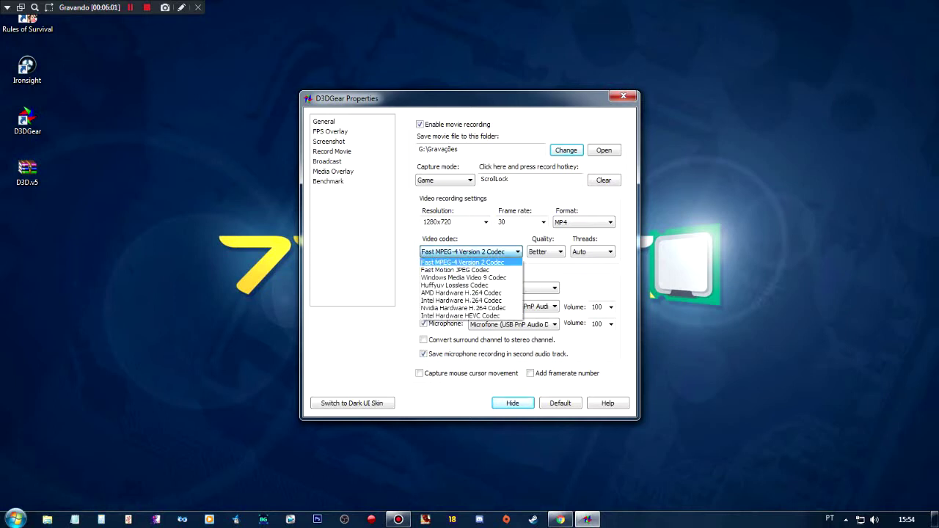
key("Down")
key("Down")
key("Down")
key("Down")
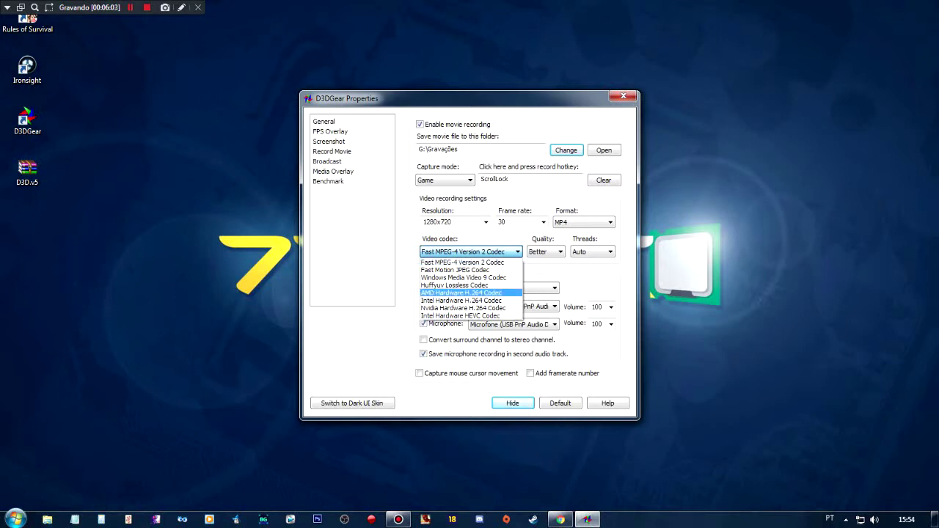
key("Down")
key("Down")
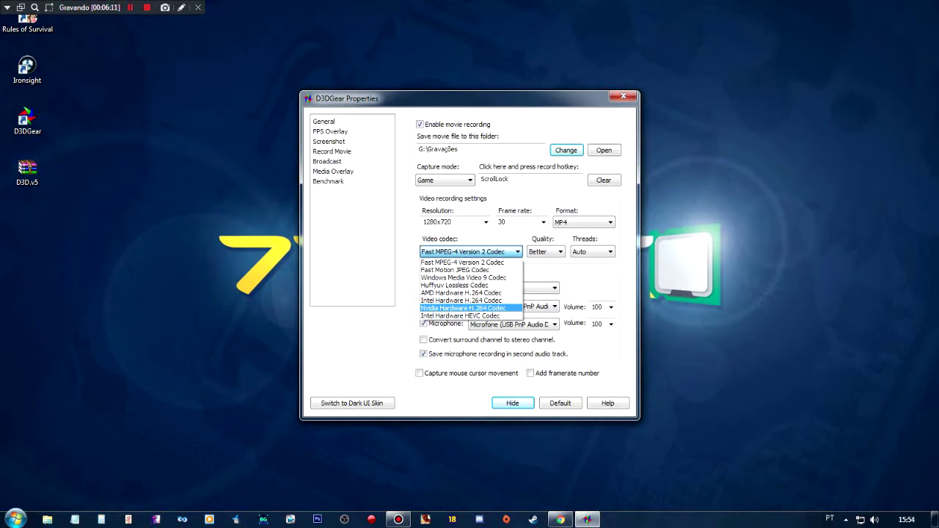
key("Up")
key("Up")
key("Up")
key("Up")
key("Up")
key("Up")
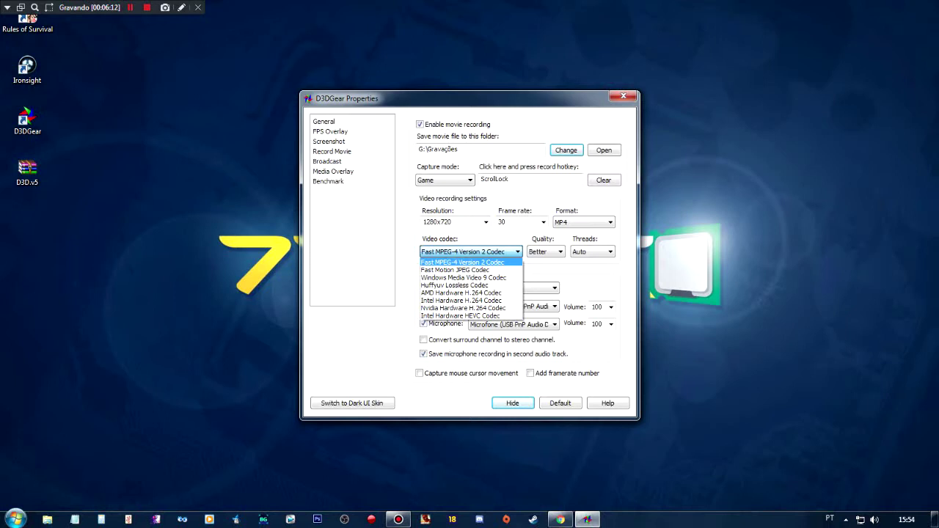
key("Down")
key("Down")
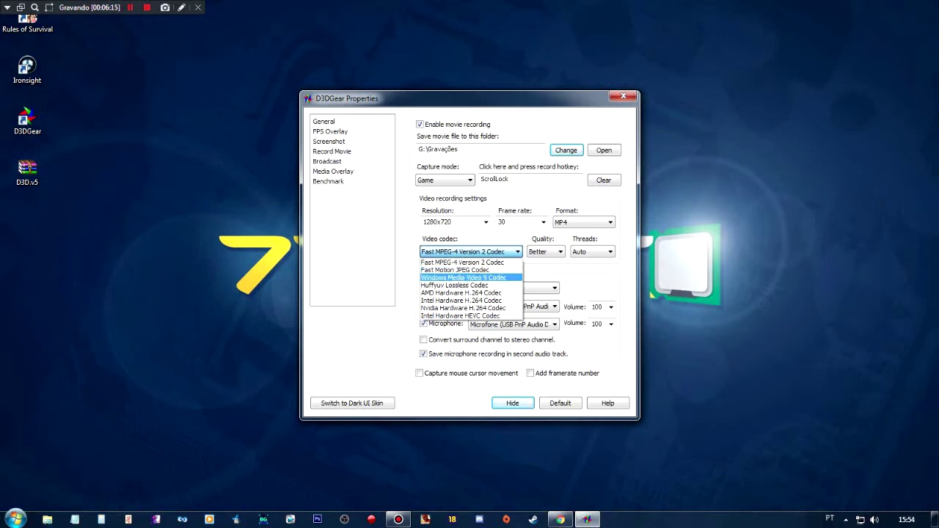
key("Up")
key("Up")
key("Down")
key("Down")
key("Up")
key("Up")
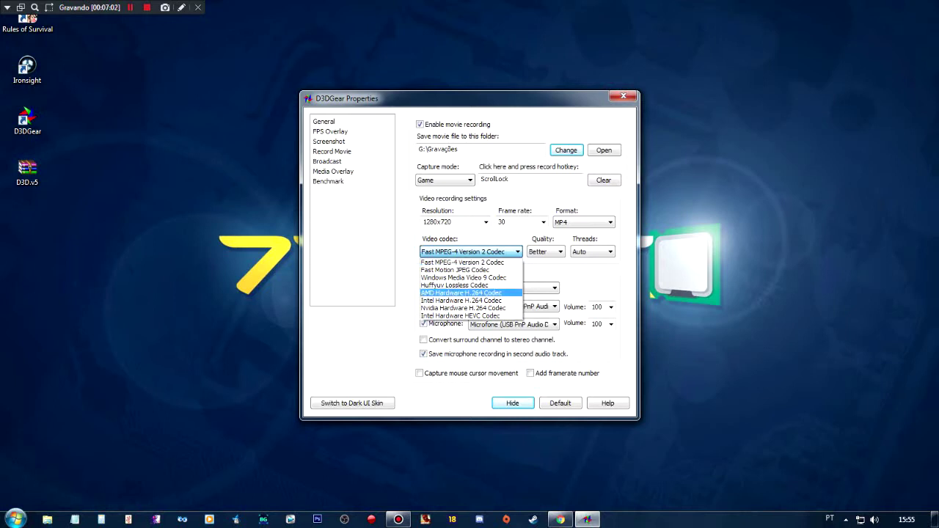
Set the video codec to AMD Hardware H.264 Codec.
left_click(460, 293)
left_click(470, 252)
key("Return")
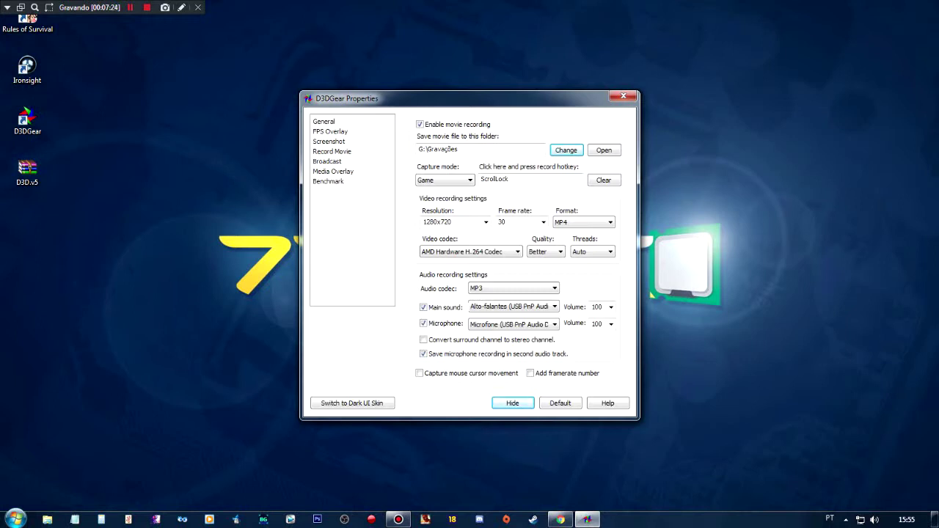
left_click(469, 252)
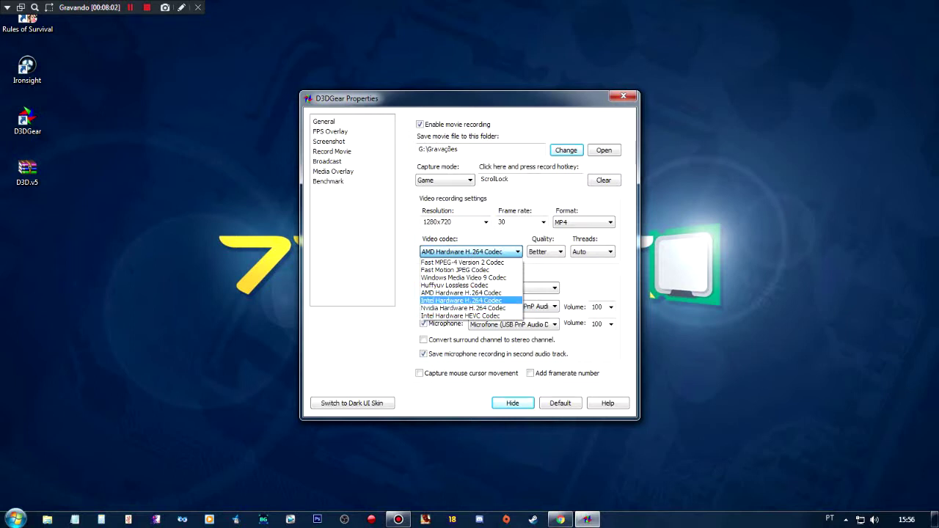
left_click(461, 292)
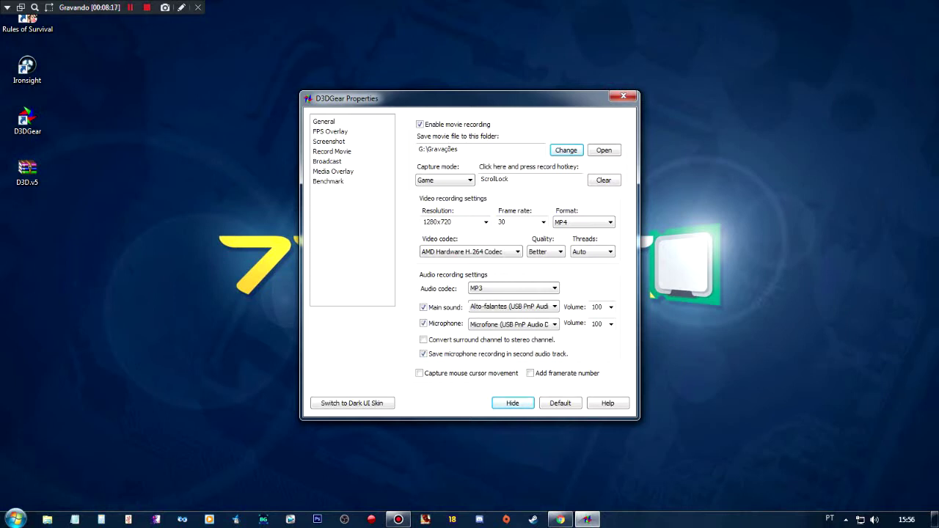
Choose Better as the video quality and look through the thread count options, leaving Auto selected.
left_click(545, 252)
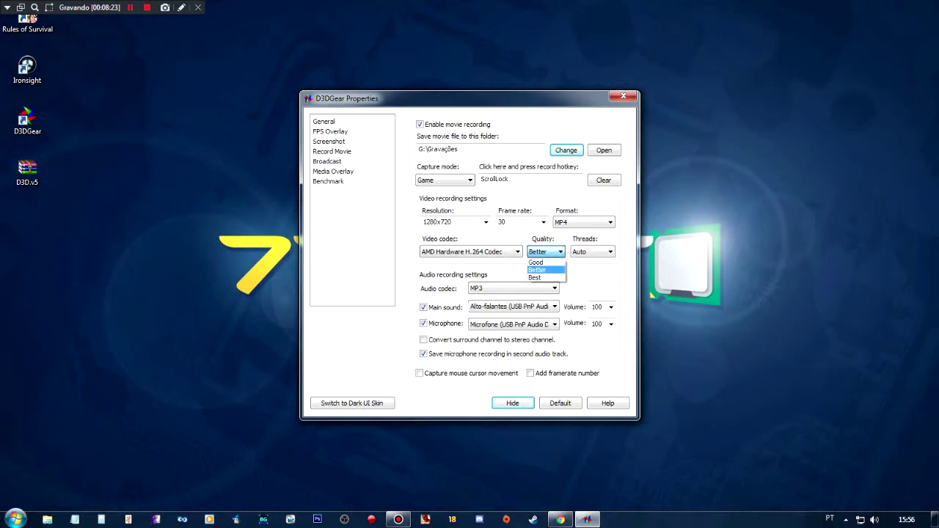
left_click(545, 270)
left_click(592, 251)
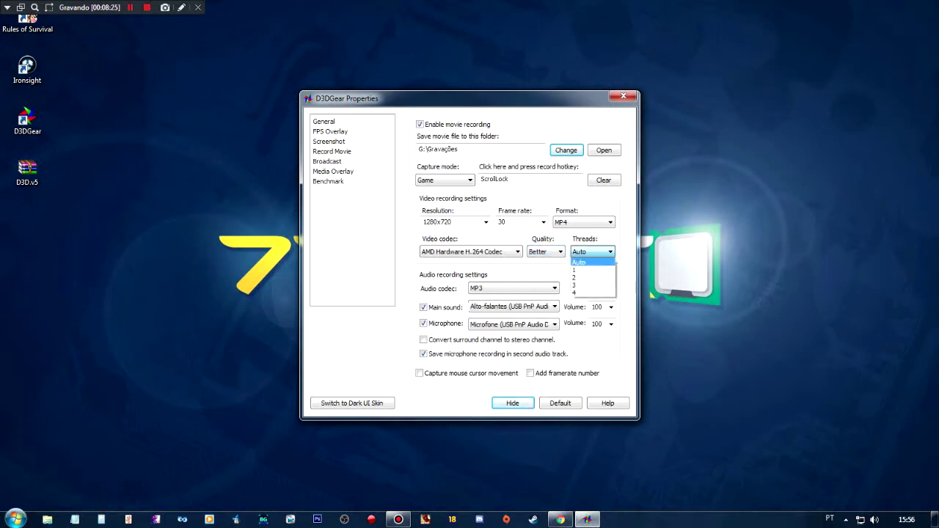
key("Down")
key("Down")
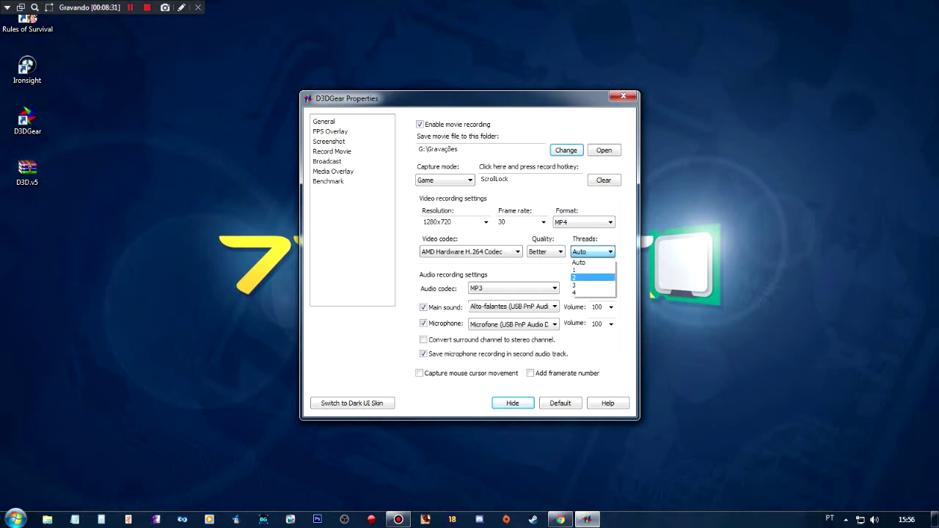
key("Up")
key("Up")
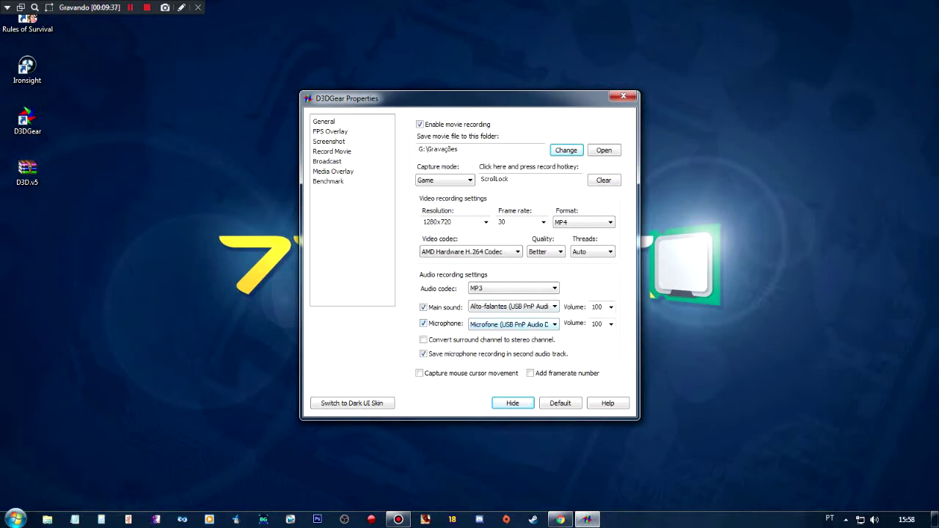
Check the microphone device choices and reselect AMD Hardware H.264 Codec as the video codec.
left_click(513, 324)
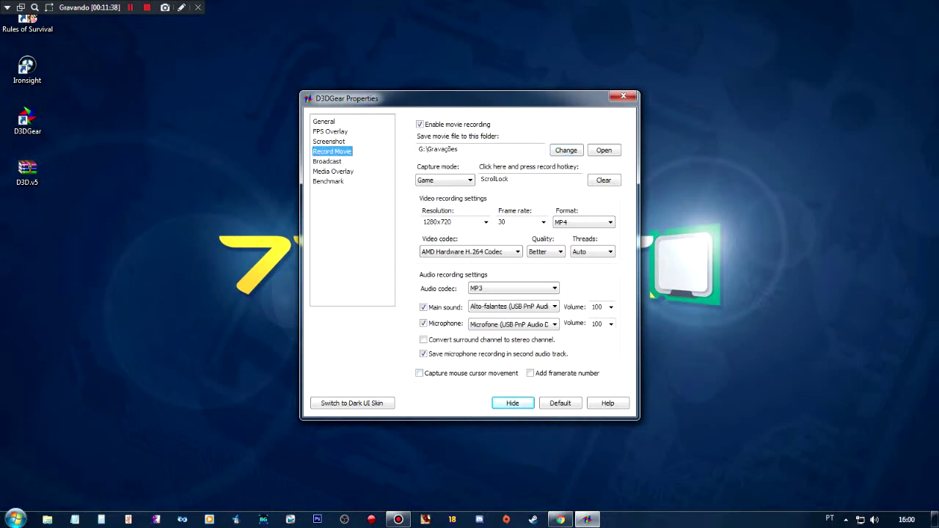
left_click(470, 252)
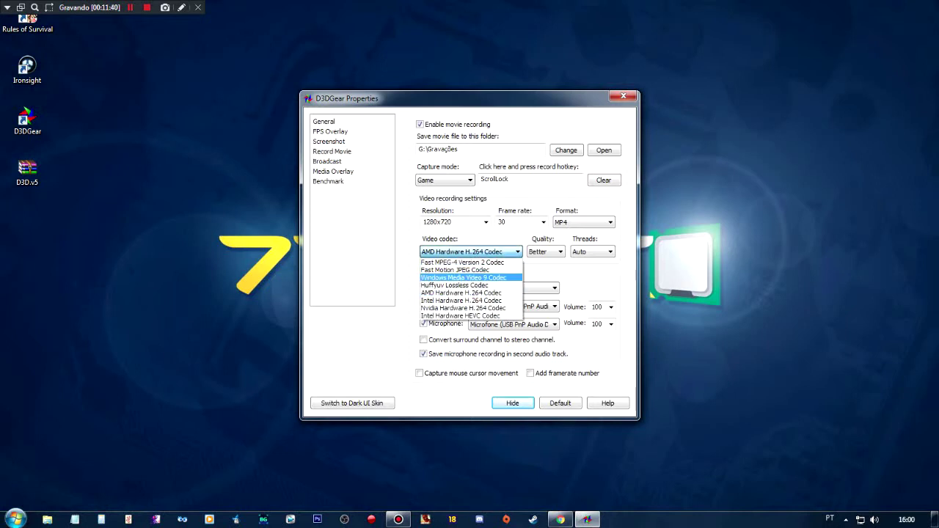
left_click(471, 293)
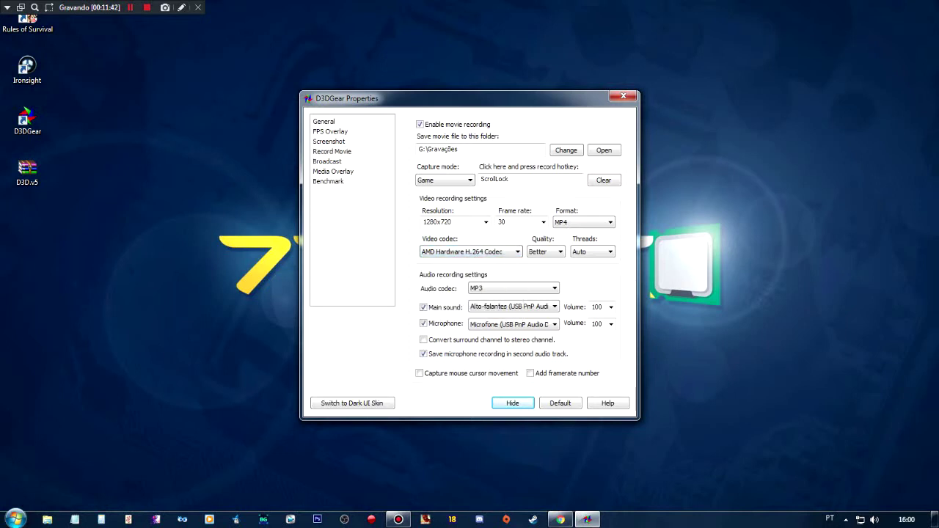